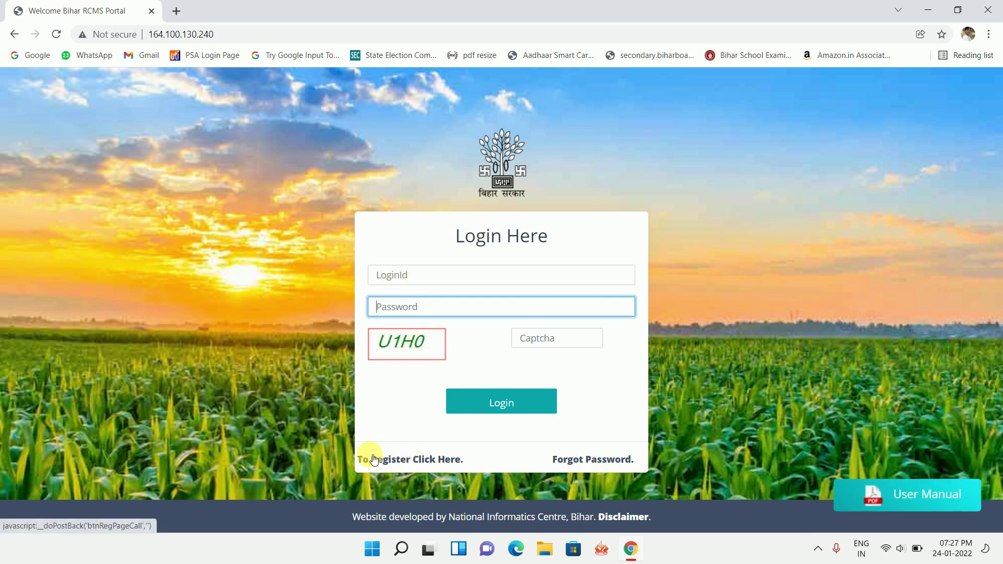
Open the ration card registration form from the login page and scroll through its fields.
click(415, 463)
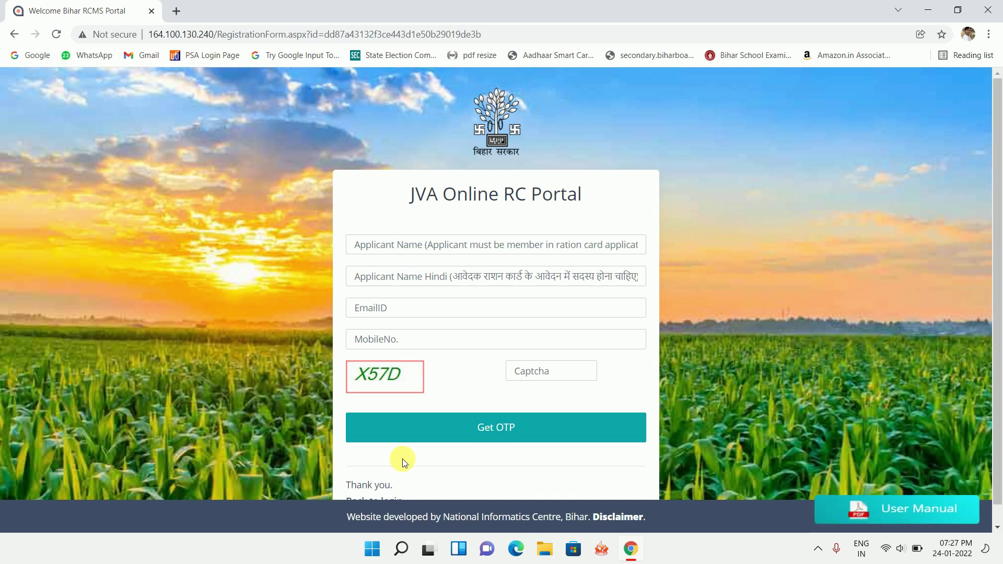
scroll(431, 433, down, 1)
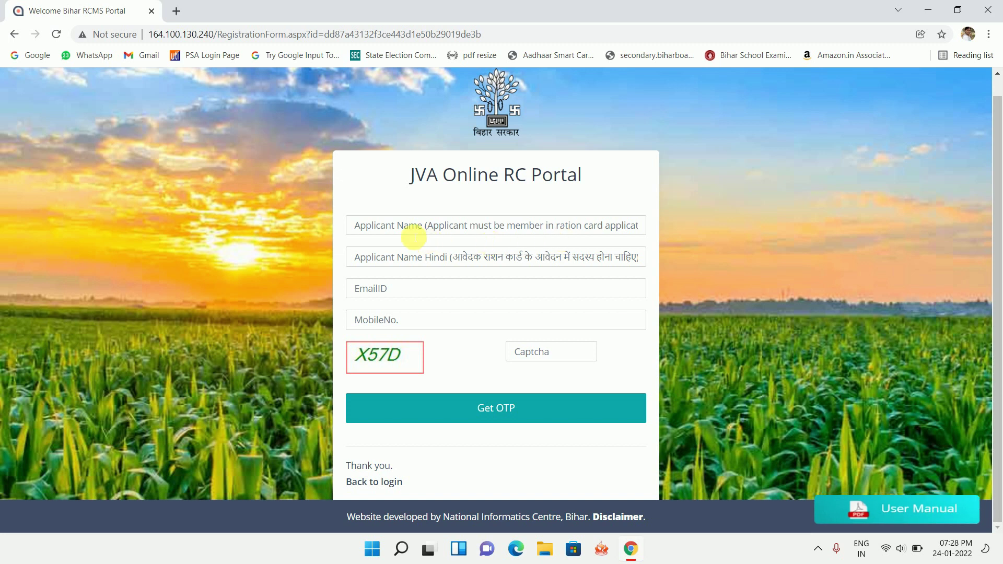
Enter the applicant's name in English in the Applicant Name field.
click(393, 228)
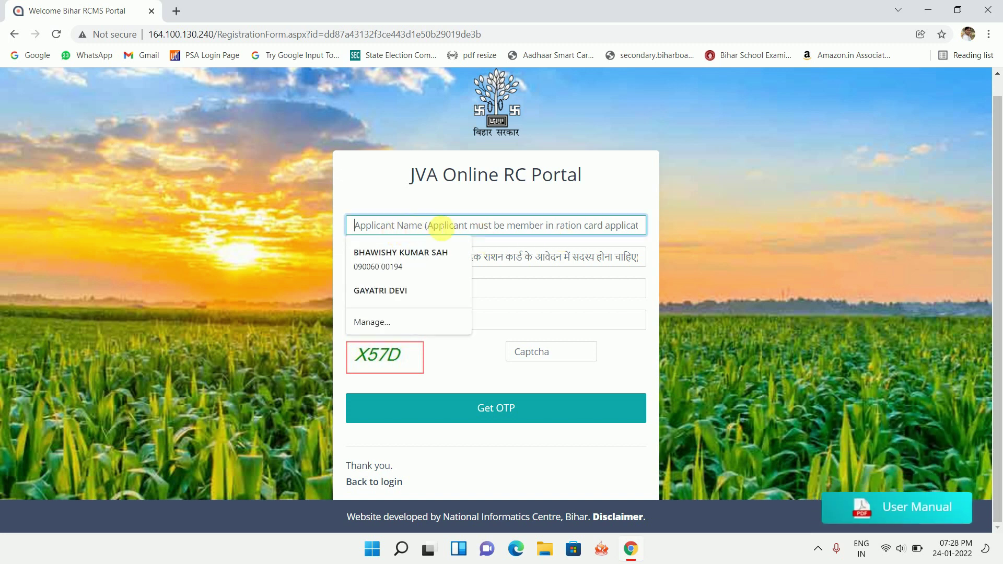
click(527, 196)
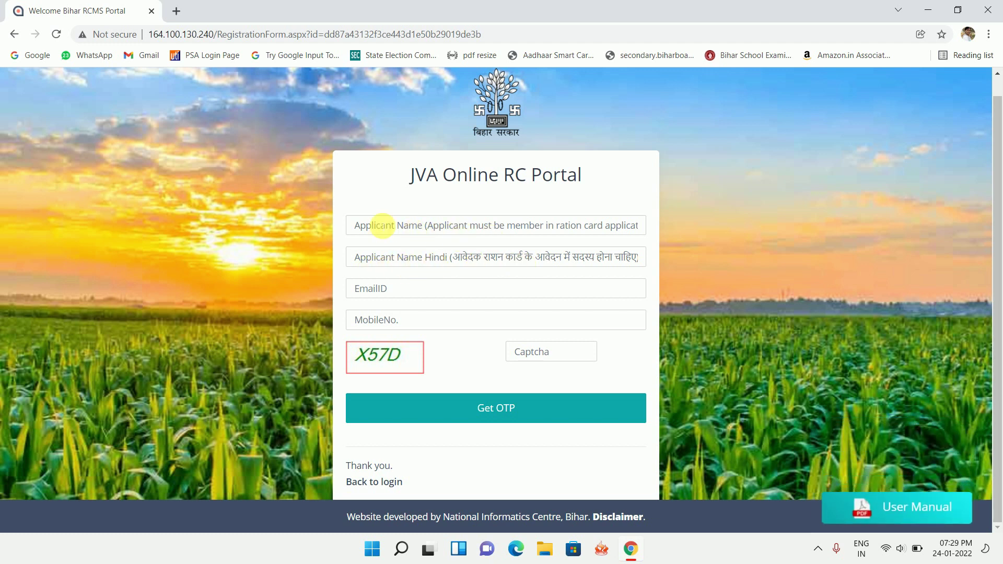
click(383, 225)
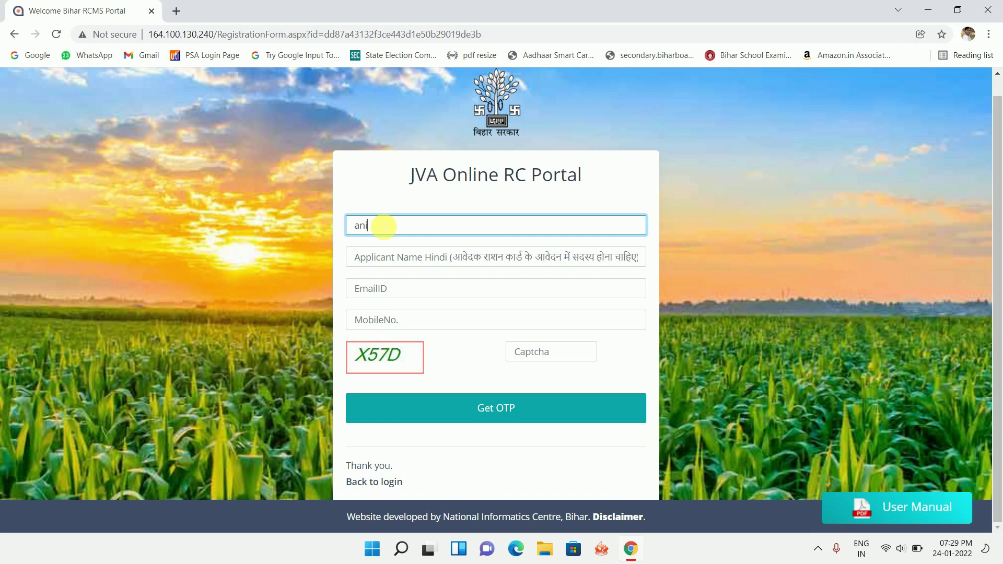
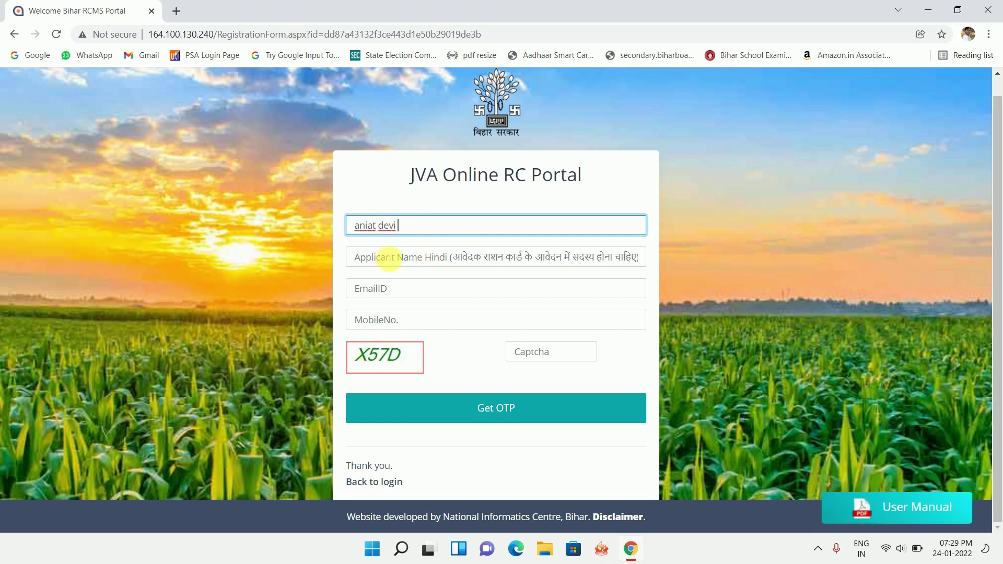
Type a name into the Applicant Name Hindi field, then erase it, leaving it blank.
click(379, 257)
text(a)
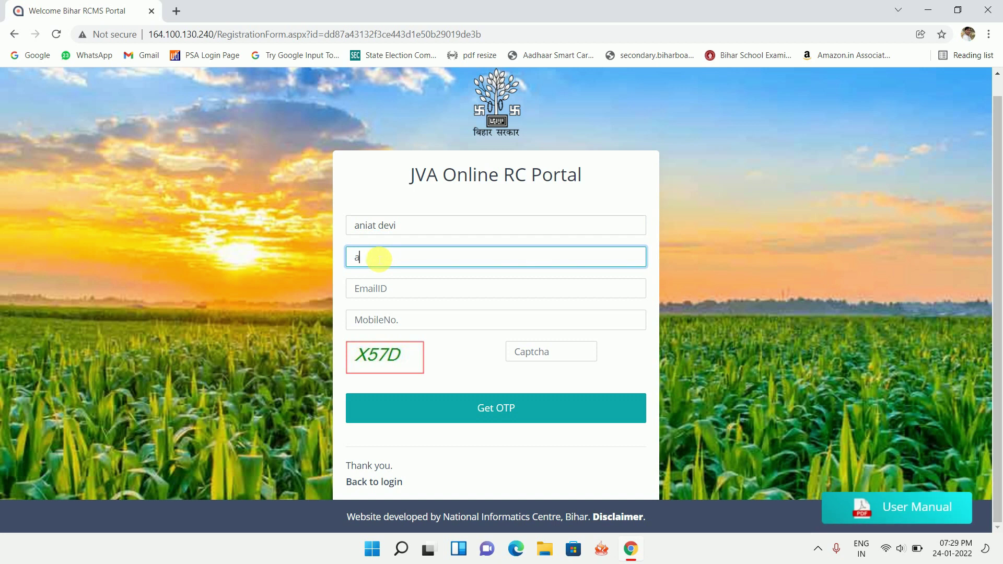
text(nita)
click(891, 282)
drag(408, 261, 320, 261)
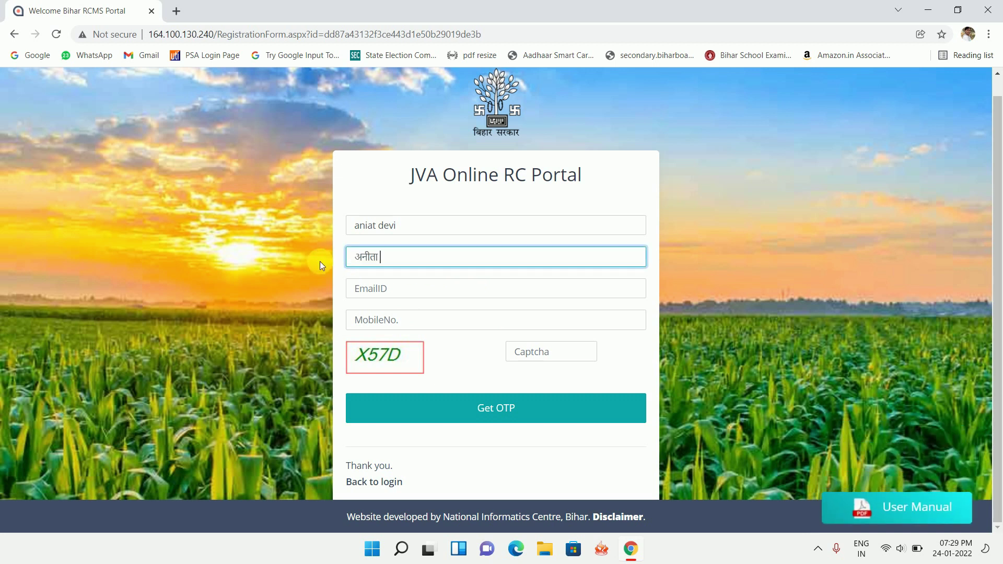
key(BackSpace)
key(BackSpace)
key(BackSpace)
key(BackSpace)
key(BackSpace)
key(BackSpace)
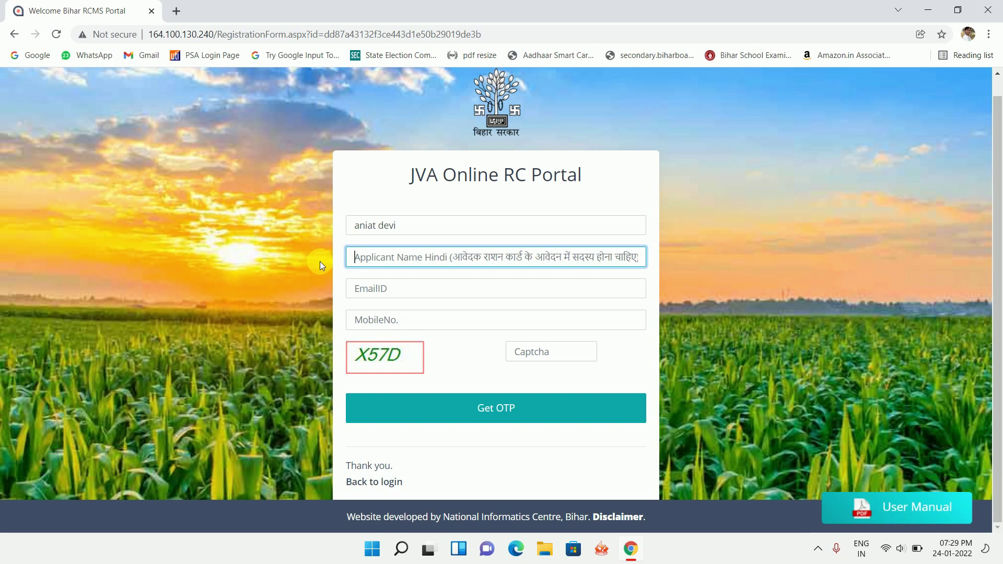
click(177, 13)
Search google.co.in for Google Input Tools and open its try-it-out page.
text(g)
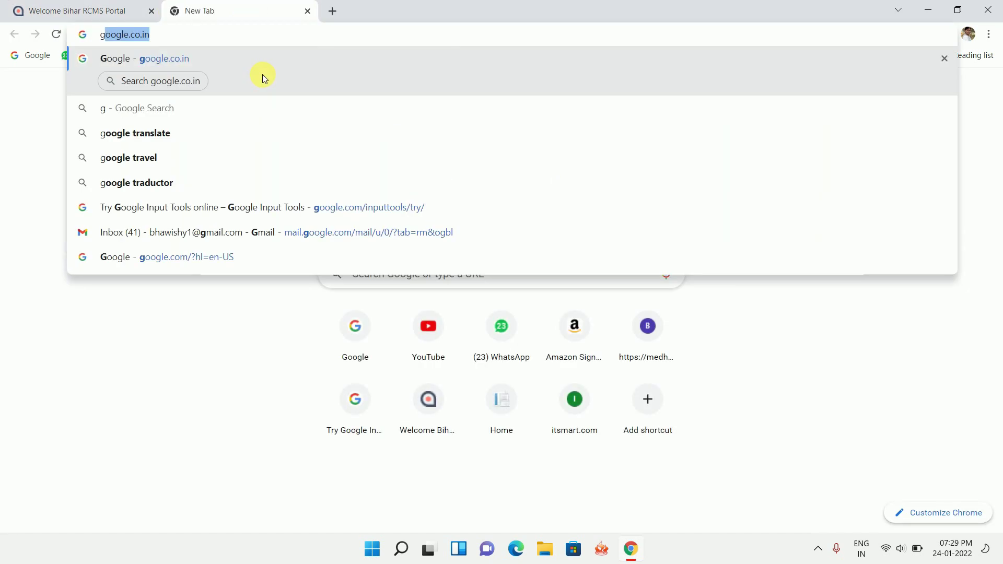
click(263, 74)
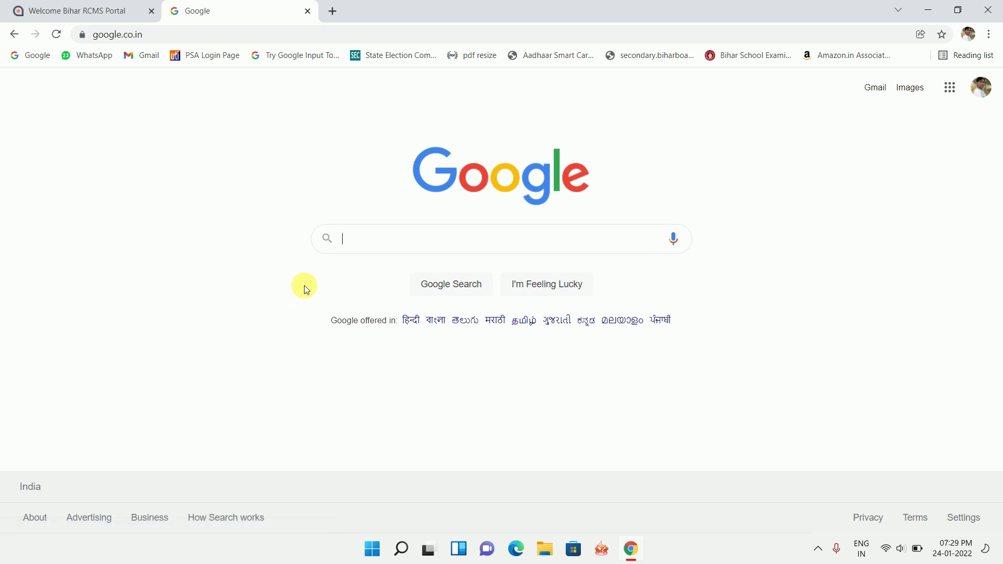
text(gool)
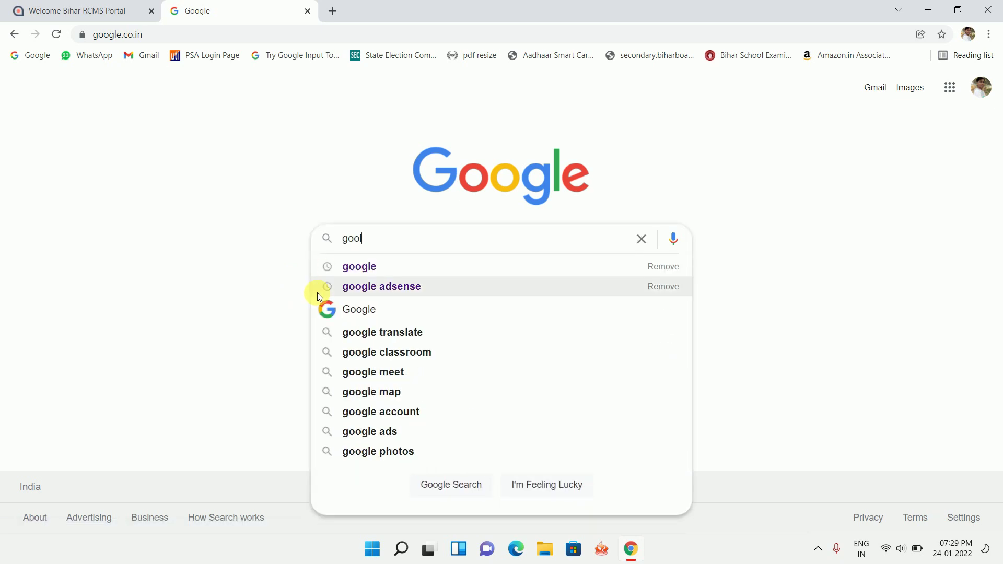
text(le in)
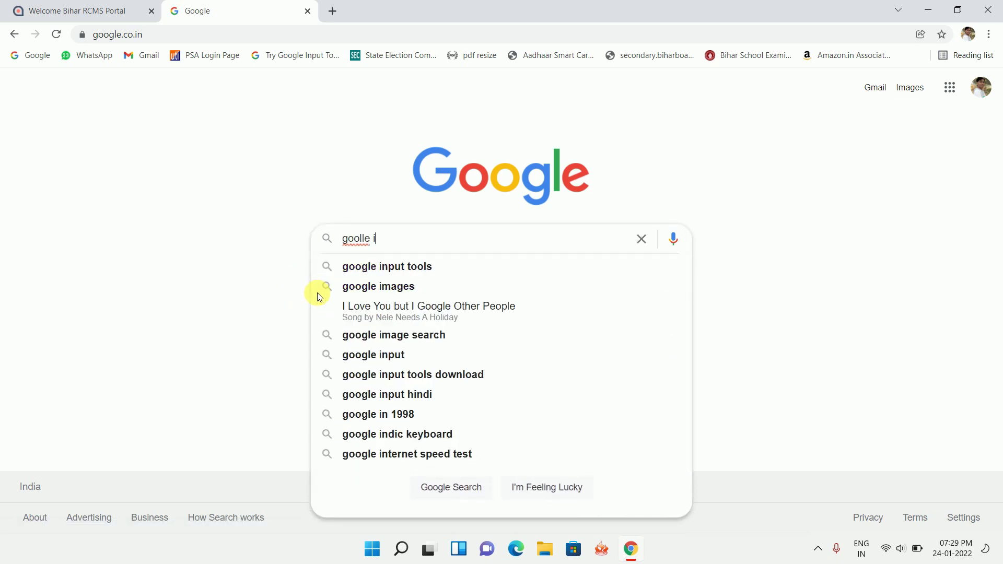
click(393, 271)
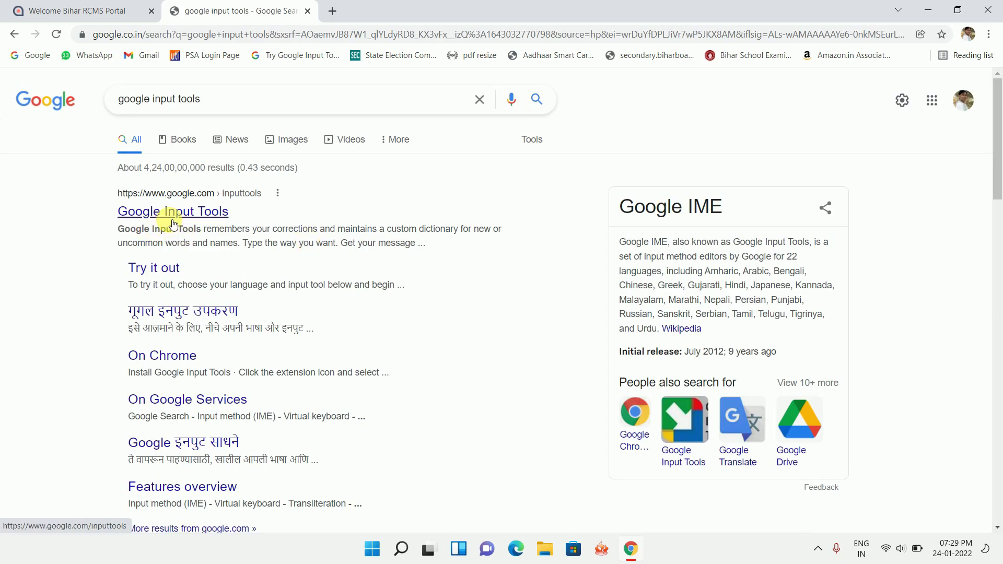
click(164, 218)
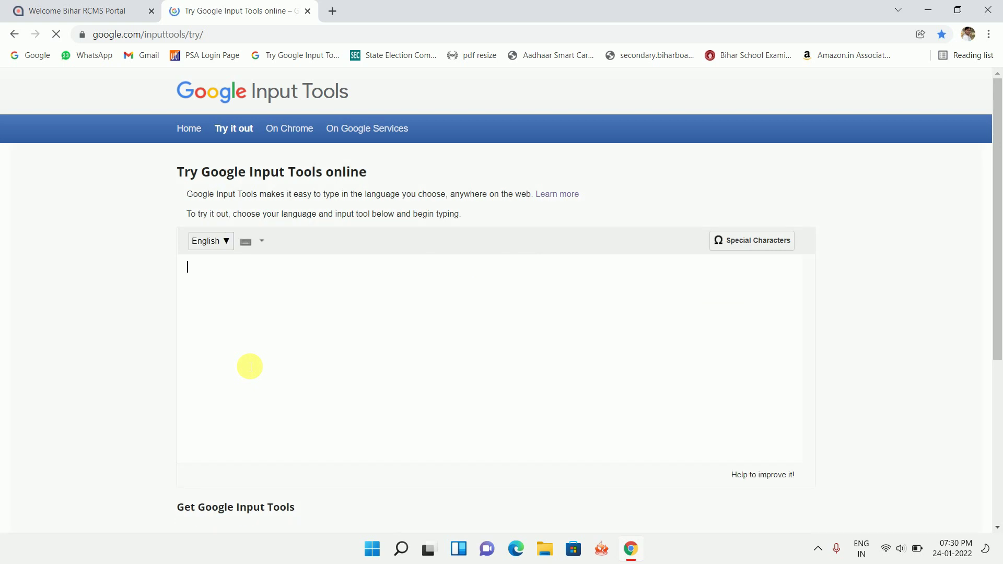
Switch the input language to Hindi and convert the typed name into Devanagari script.
click(225, 242)
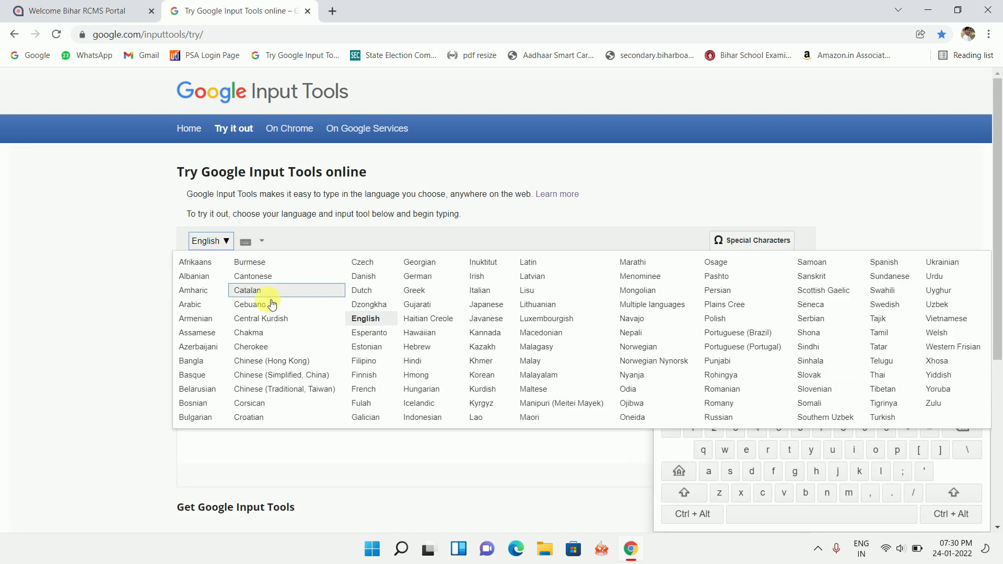
click(415, 360)
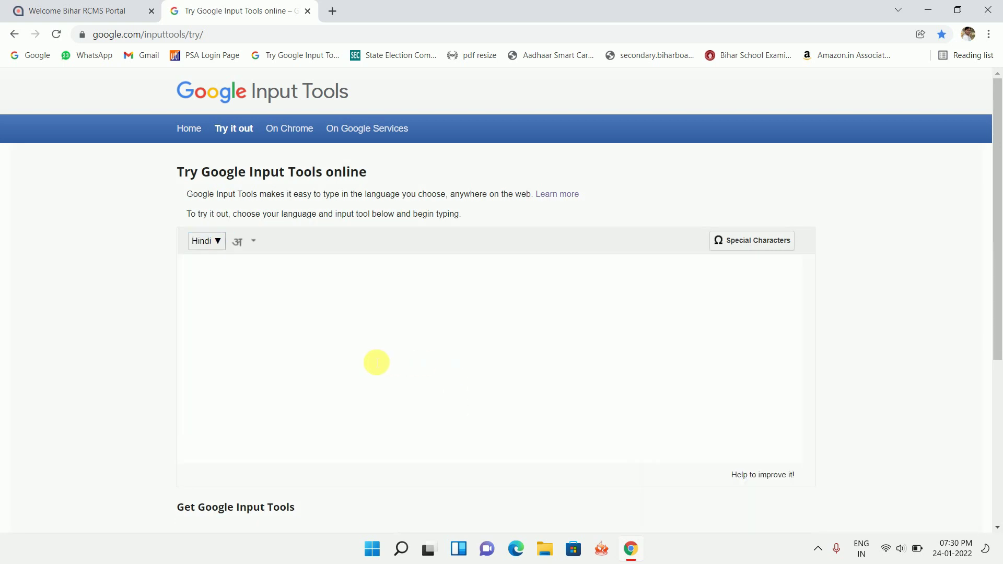
text(ra)
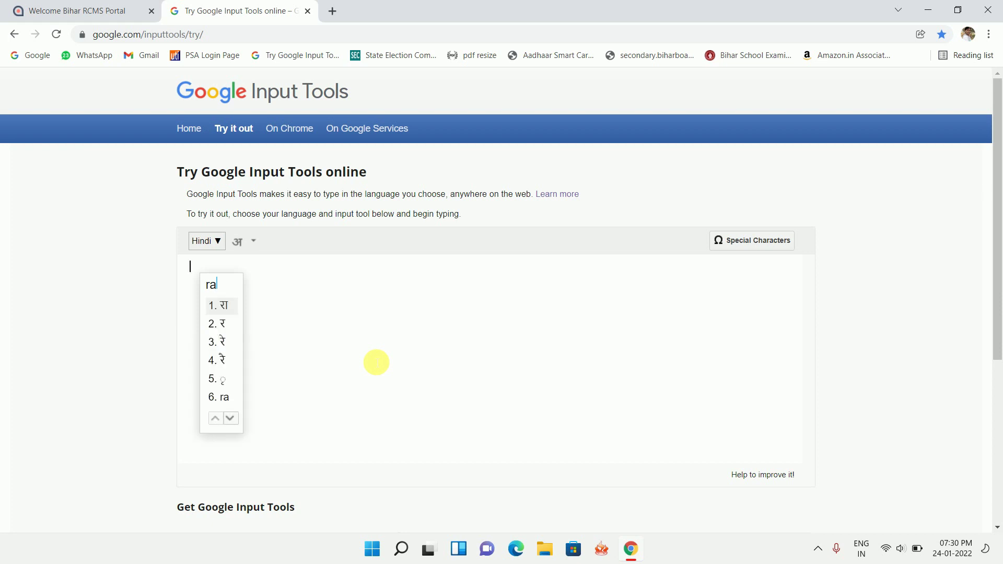
text(mesh)
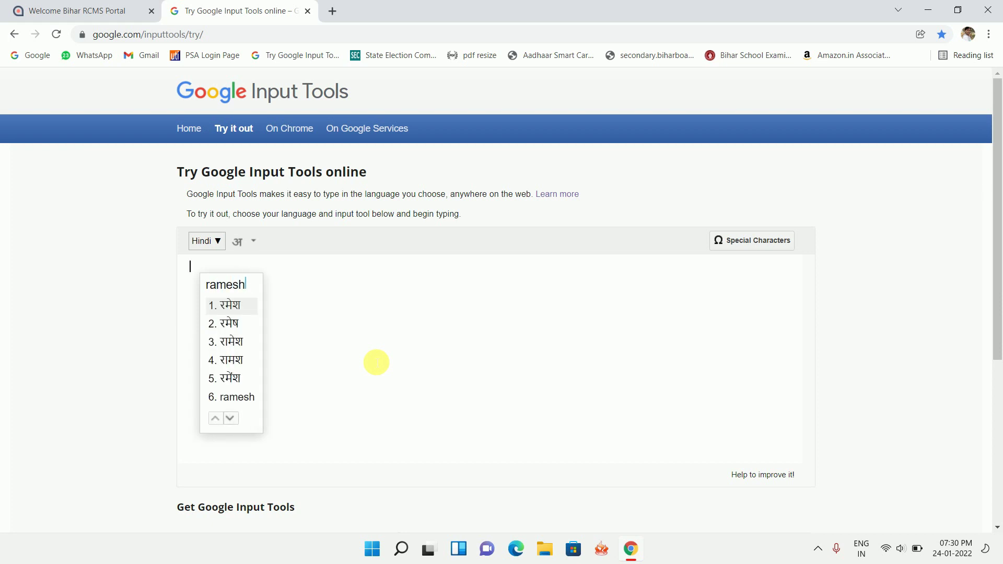
key(Return)
Copy the Hindi name and return to the ration card registration form.
drag(216, 268, 185, 268)
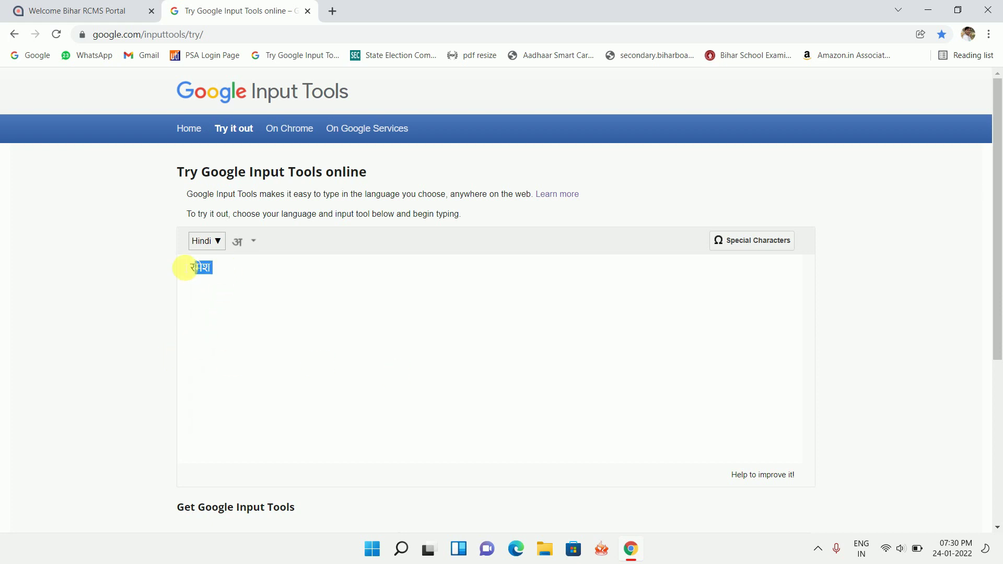
right_click(202, 270)
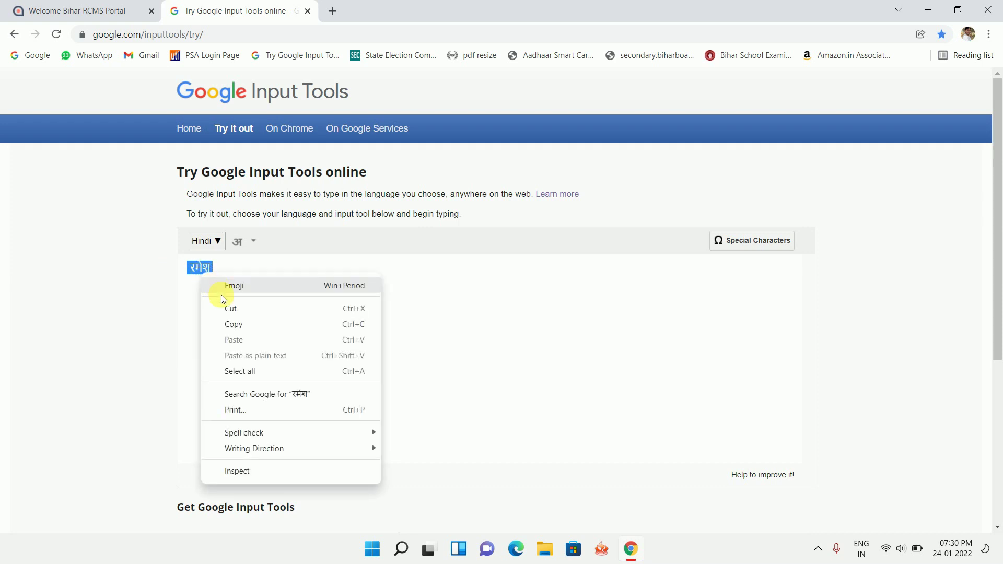
click(227, 325)
click(79, 11)
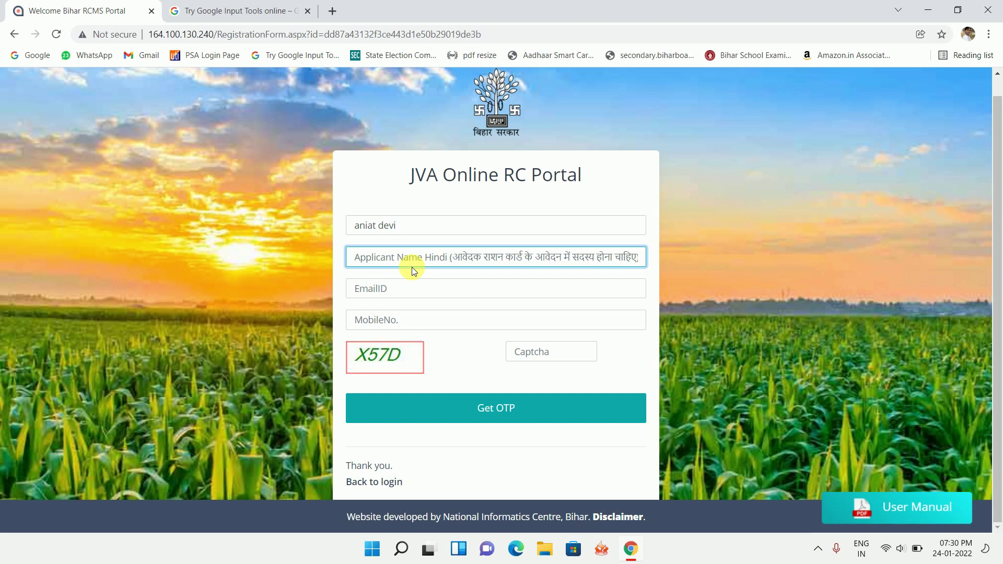
key(ctrl+v)
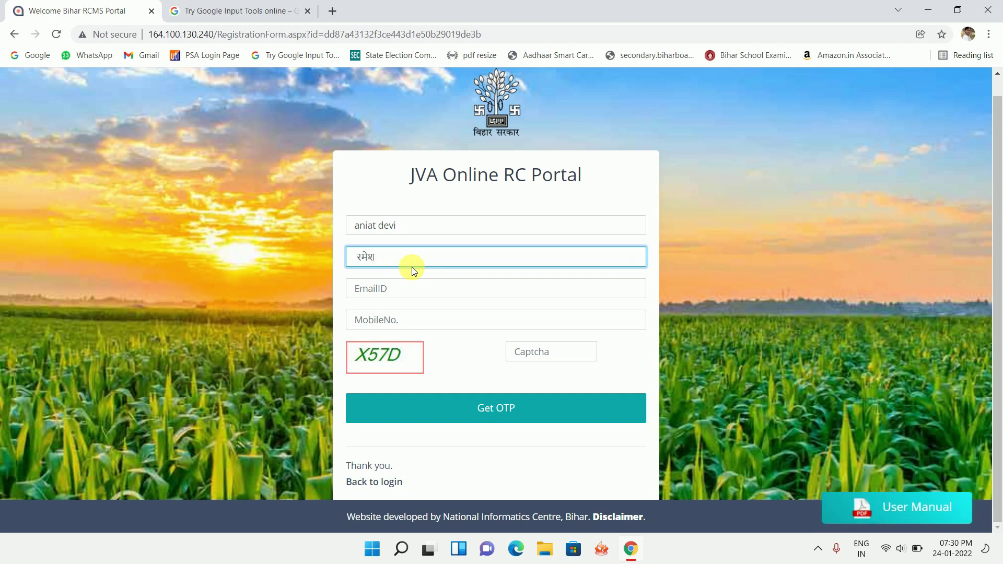
key(ctrl+z)
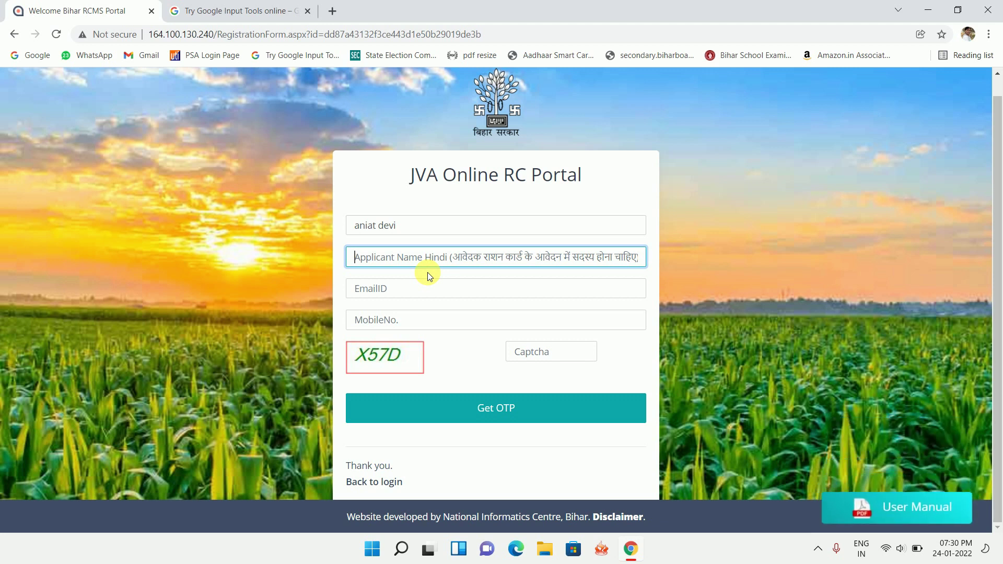
click(447, 293)
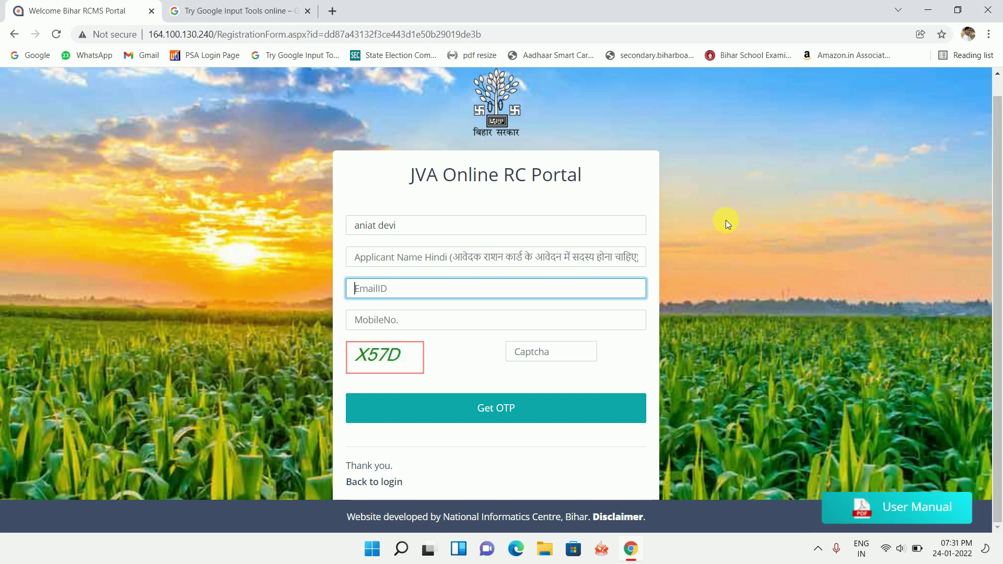
Go to YouTube in a new tab, search 'it smart' and open the IT SMART channel.
click(332, 11)
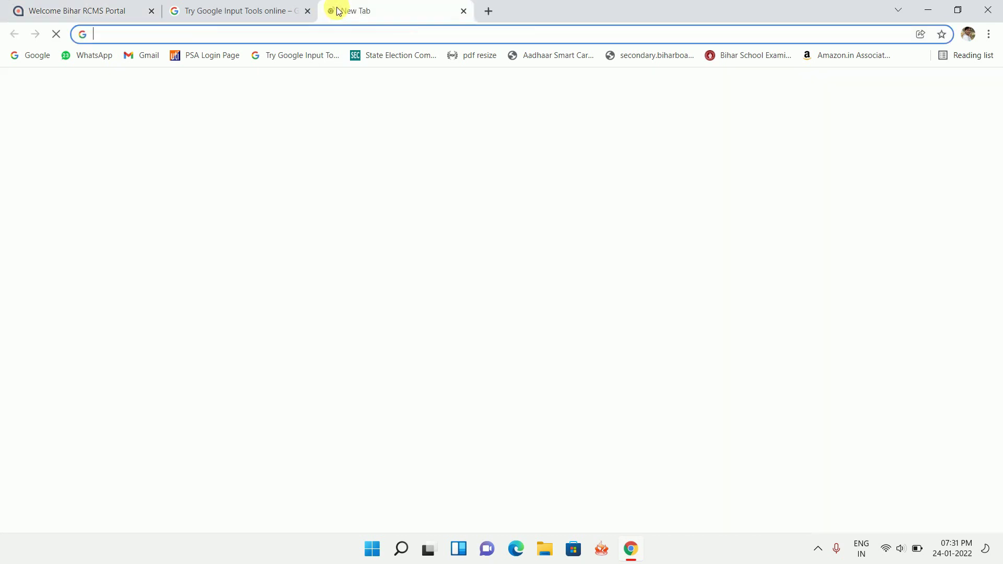
text(youtube.com)
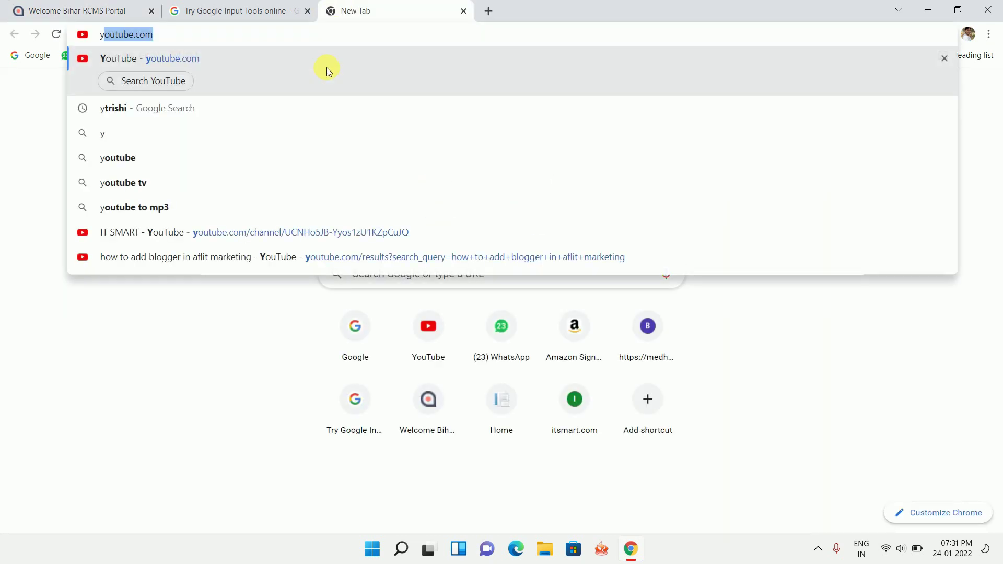
key(Return)
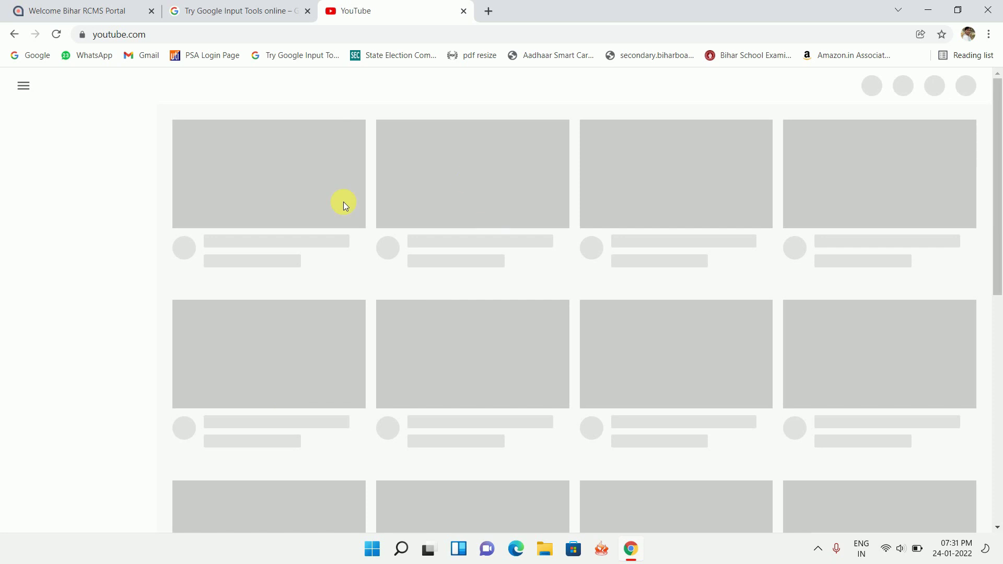
click(389, 86)
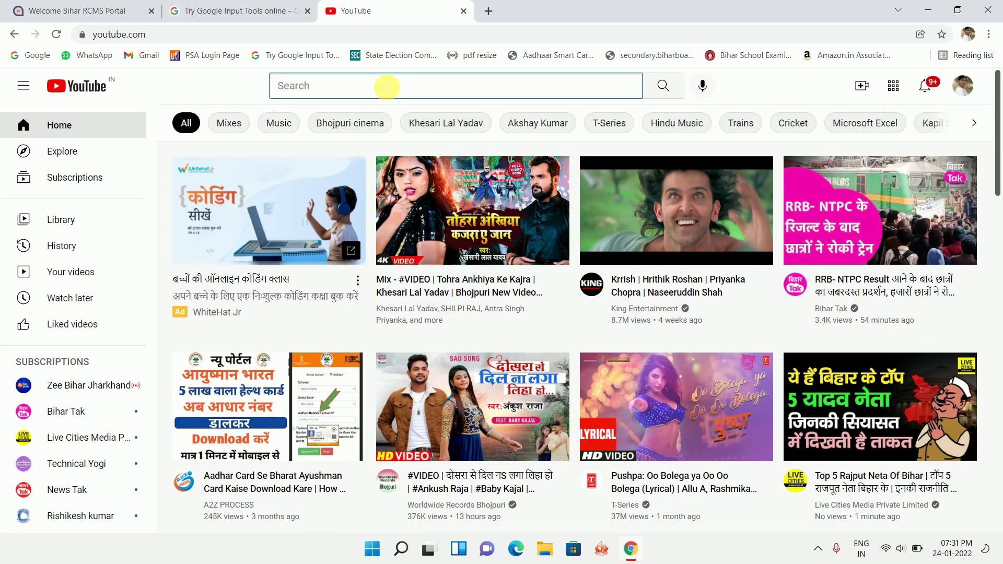
text(it)
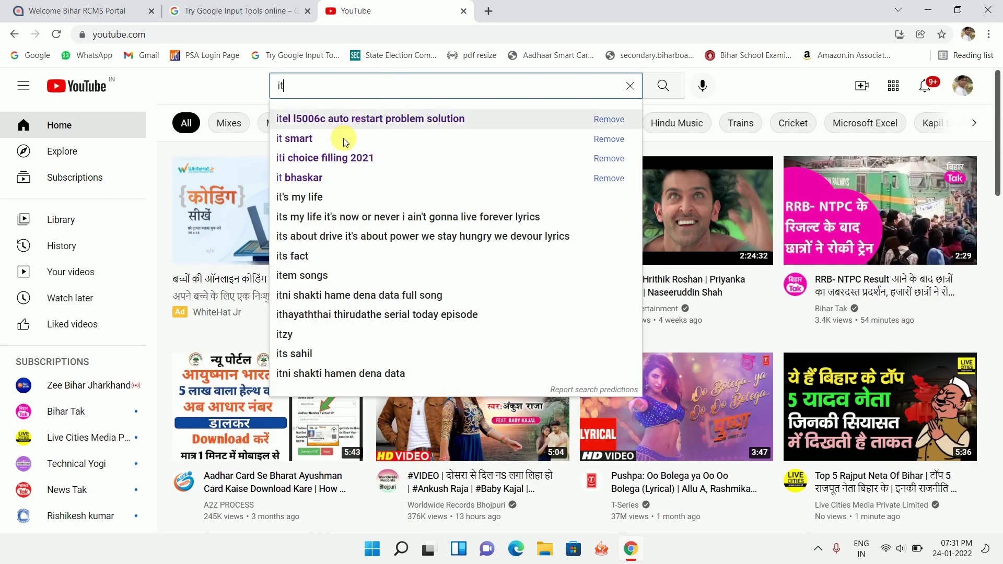
click(300, 140)
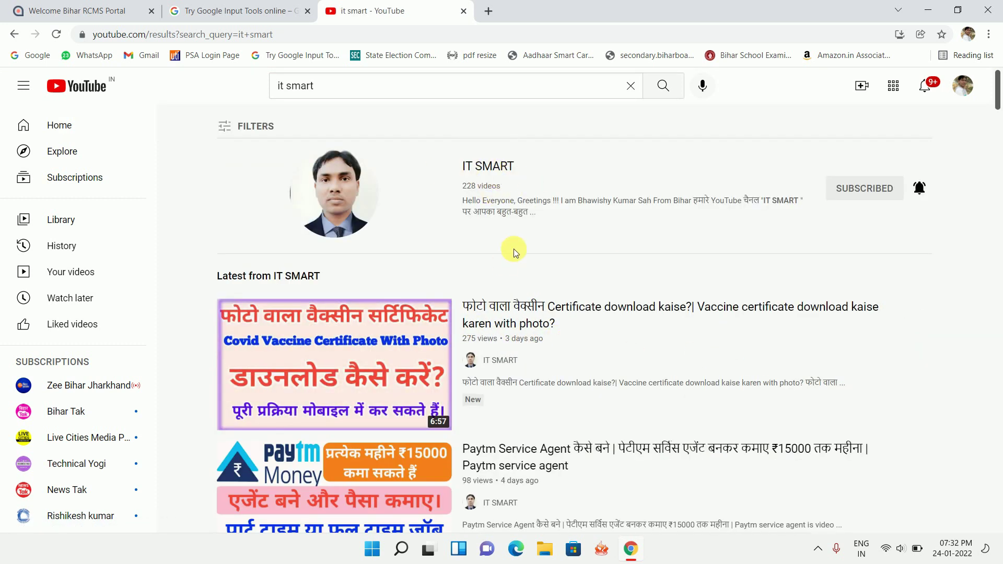
click(488, 165)
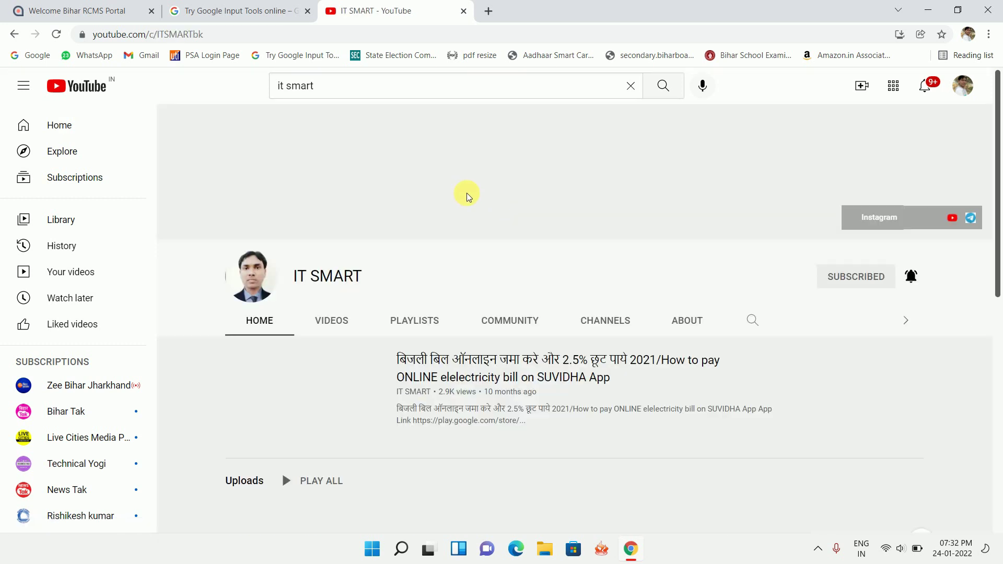
Browse the IT SMART channel's uploaded videos, then go back to the registration form.
click(338, 323)
scroll(337, 323, down, 5)
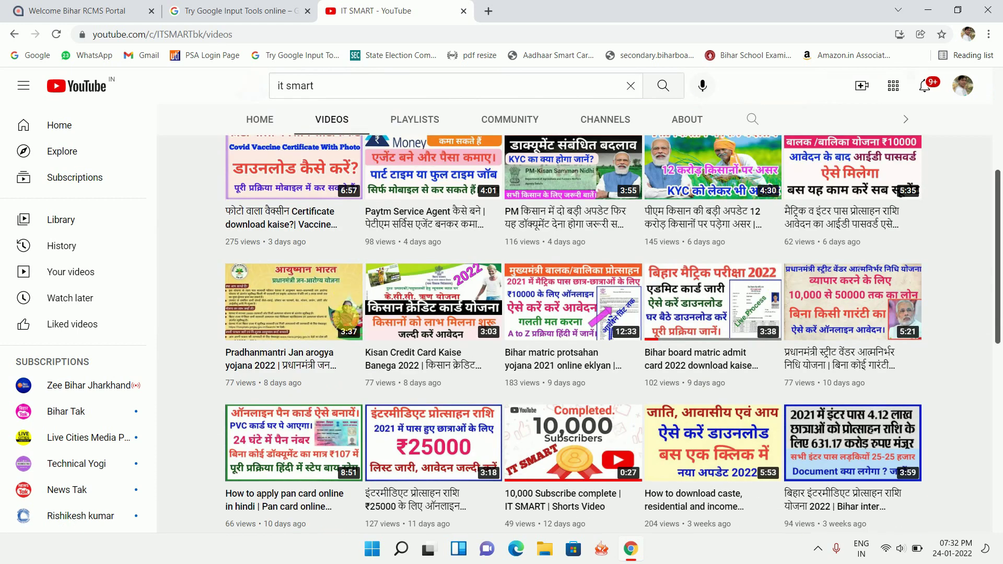
scroll(614, 327, down, 2)
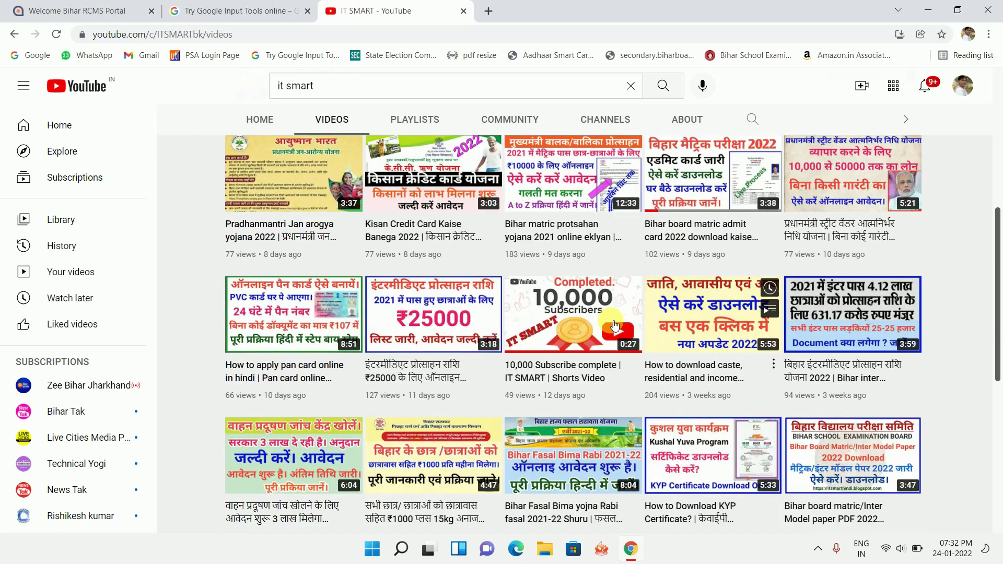
scroll(614, 326, down, 4)
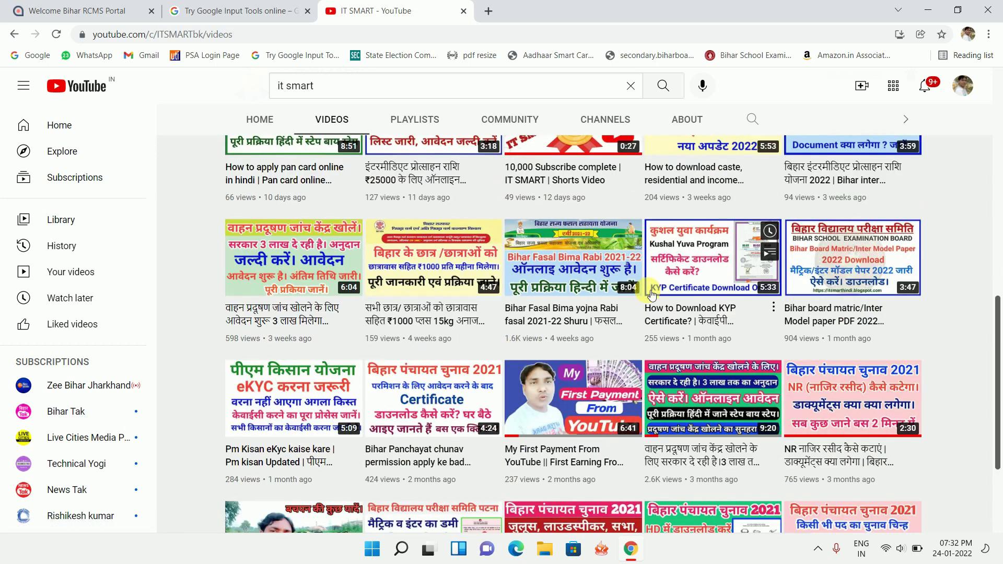
scroll(483, 314, down, 3)
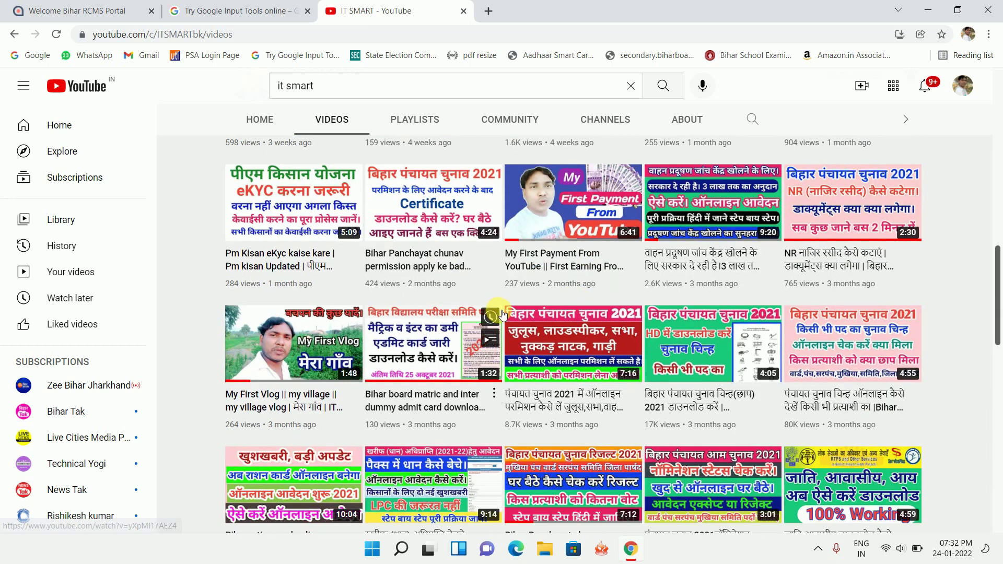
scroll(711, 340, down, 3)
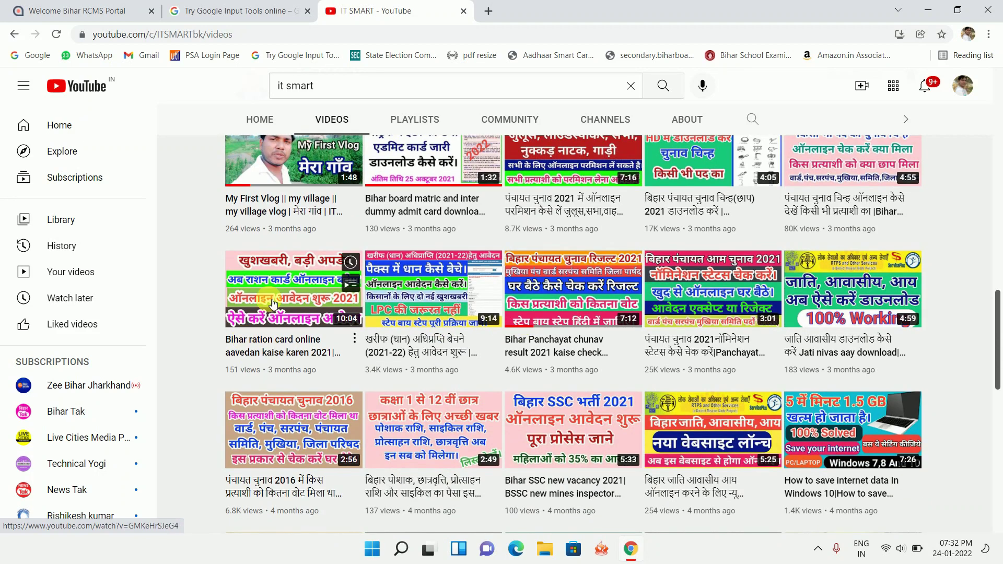
mouse_move(299, 308)
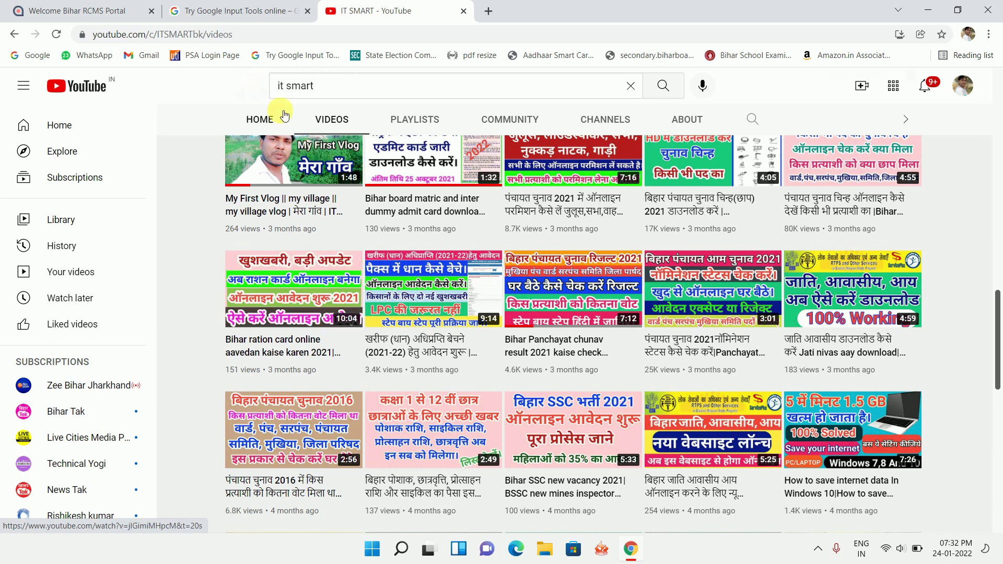
key(ctrl+shift+Tab)
key(ctrl+Tab)
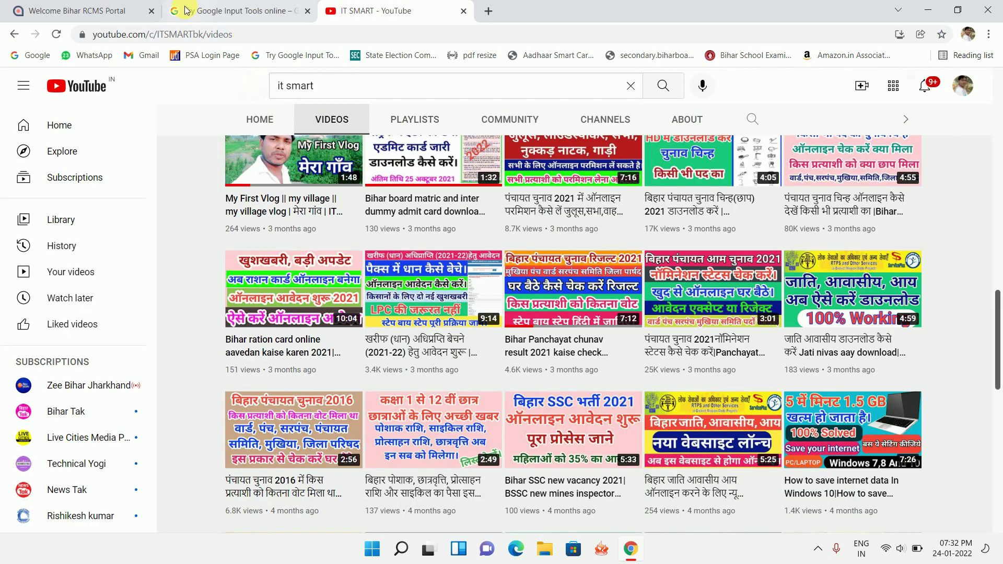
click(120, 10)
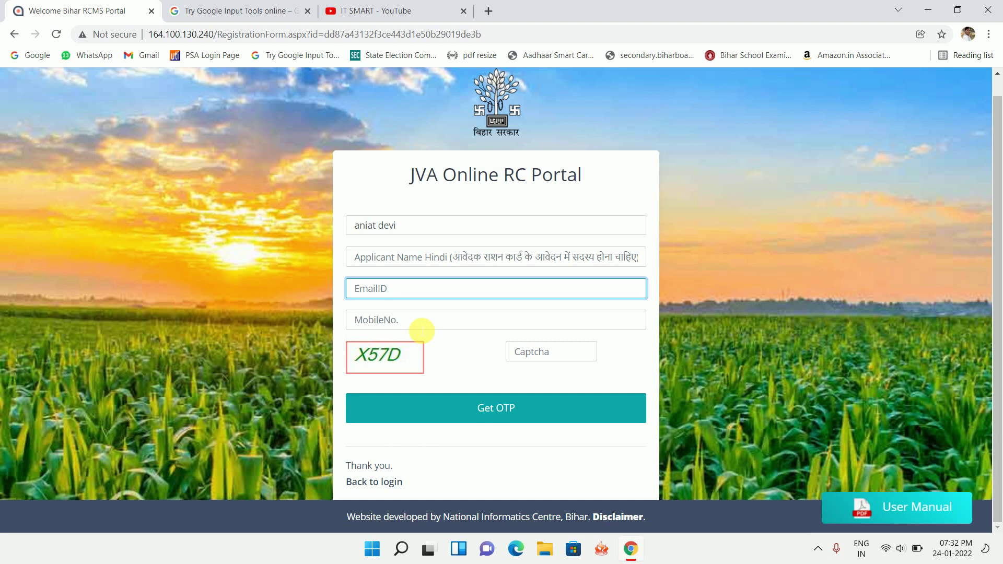